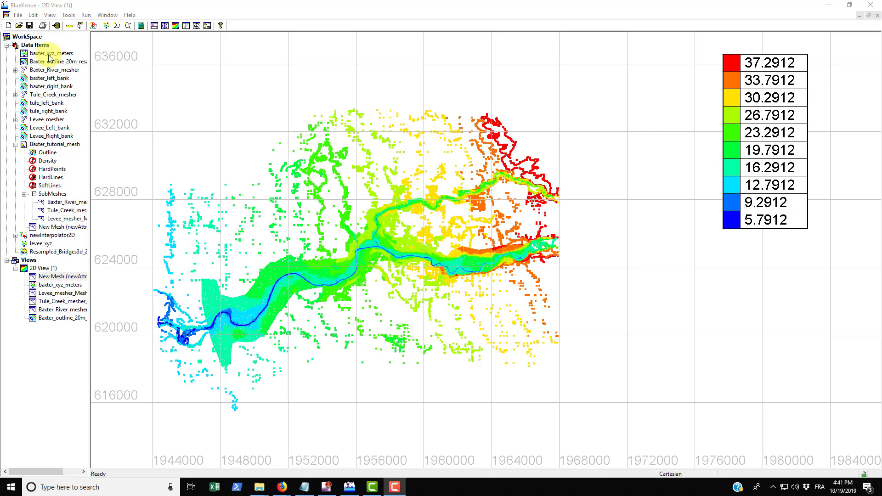
Open the baxter_xyz_meters point cloud's properties at its ColourScale settings
{"action": "left_click", "coordinate": [47, 55]}
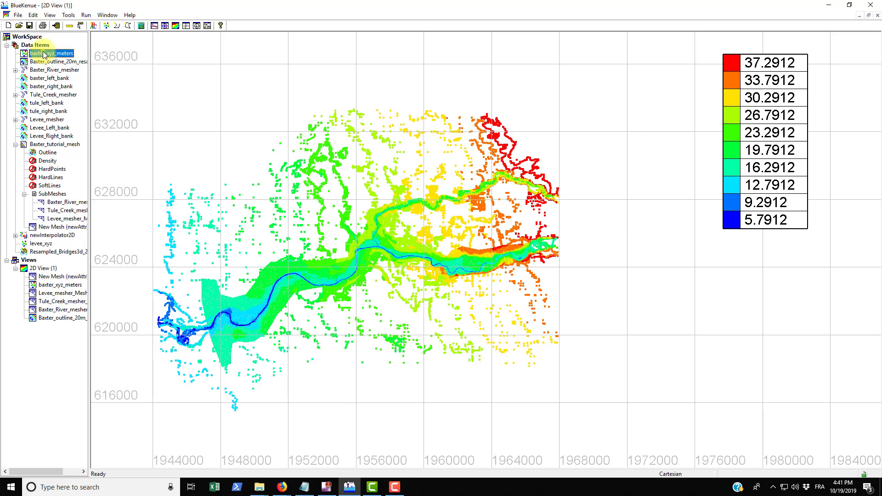
{"action": "right_click", "coordinate": [45, 54]}
{"action": "left_click", "coordinate": [67, 115]}
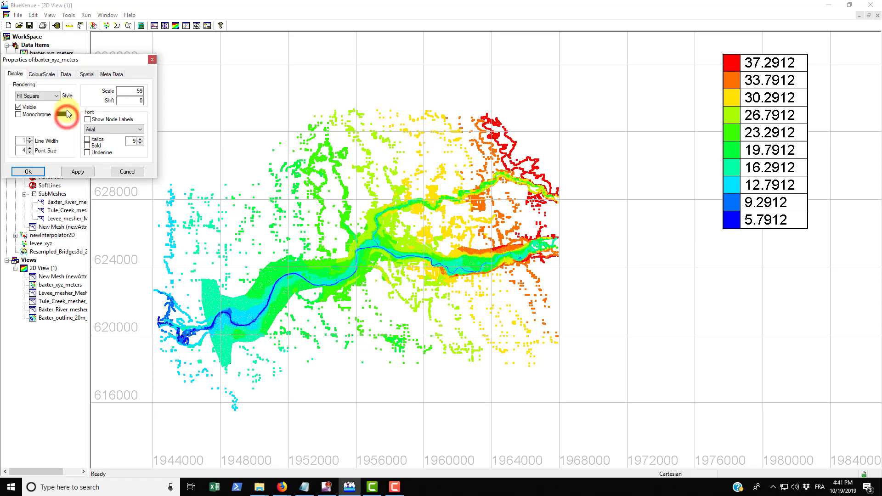
{"action": "left_click_drag", "start_coordinate": [76, 63], "coordinate": [461, 114]}
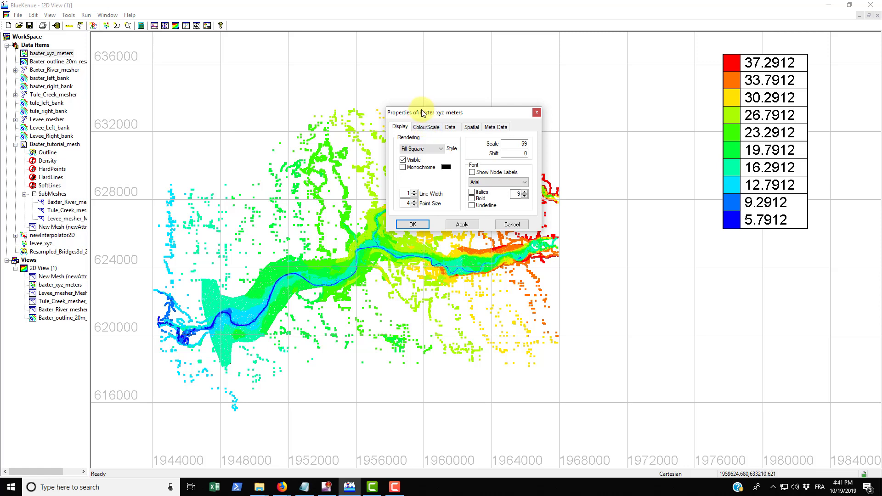
{"action": "left_click", "coordinate": [426, 128]}
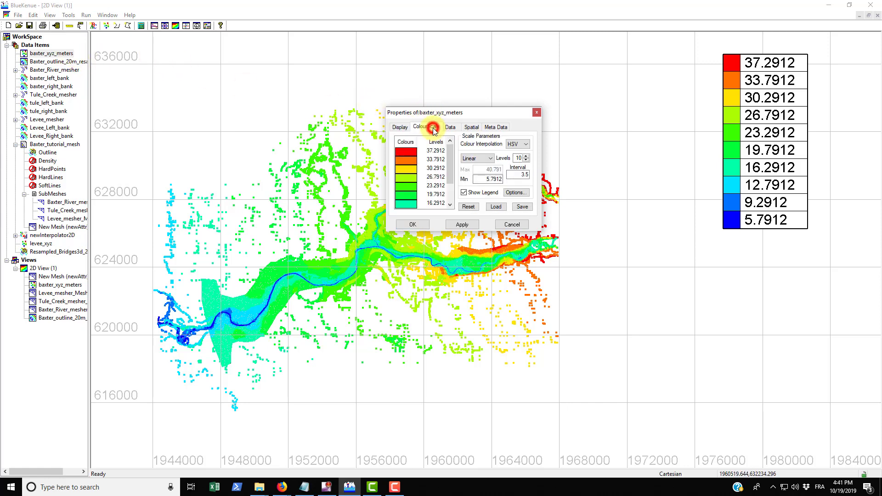
Check the data's Min/Max on the Data tab, then return to the ColourScale interval 3.5
{"action": "scroll", "coordinate": [450, 157], "scroll_direction": "down", "scroll_amount": 1}
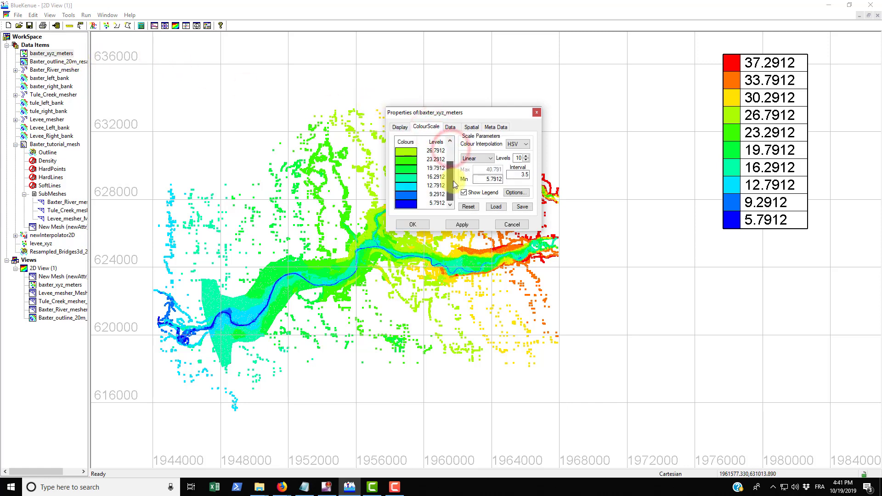
{"action": "scroll", "coordinate": [455, 158], "scroll_direction": "down", "scroll_amount": 1}
{"action": "scroll", "coordinate": [457, 157], "scroll_direction": "up", "scroll_amount": 2}
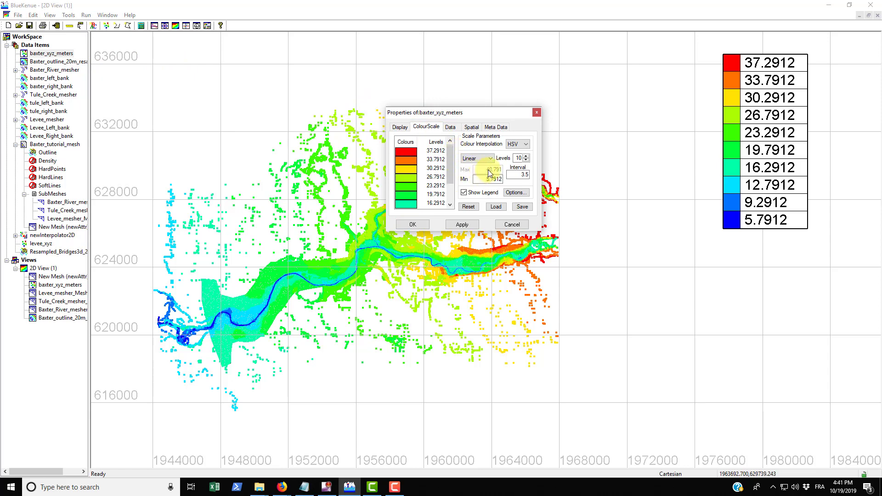
{"action": "left_click", "coordinate": [450, 131]}
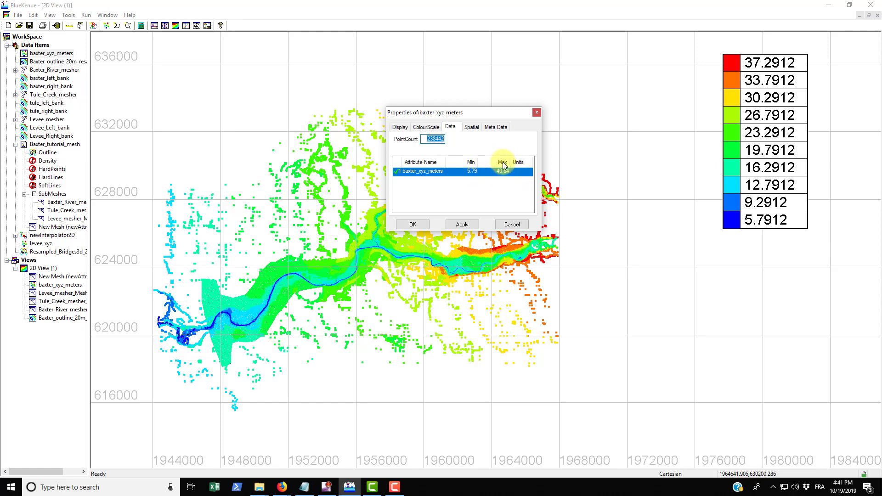
{"action": "left_click", "coordinate": [435, 129]}
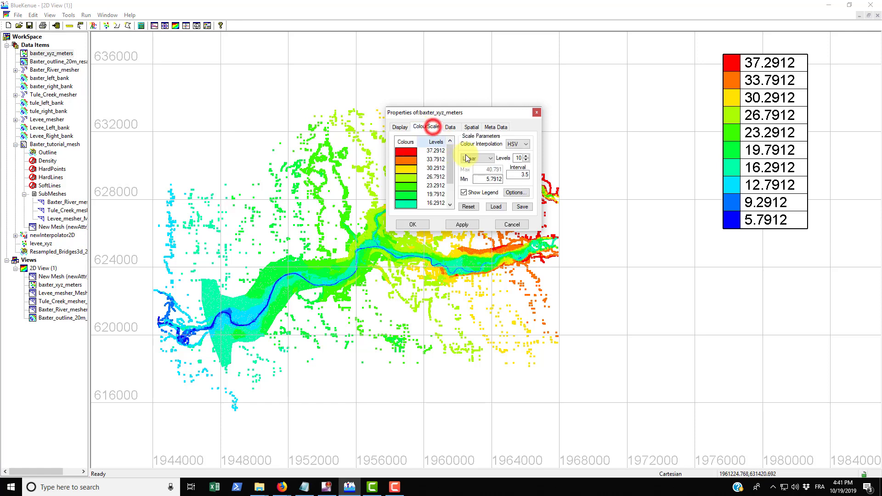
{"action": "left_click_drag", "start_coordinate": [513, 176], "coordinate": [526, 175]}
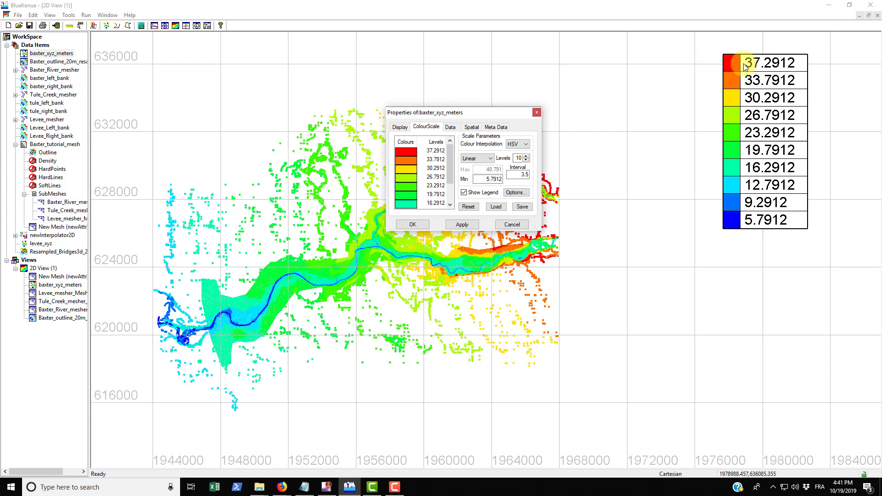
{"action": "left_click", "coordinate": [526, 156]}
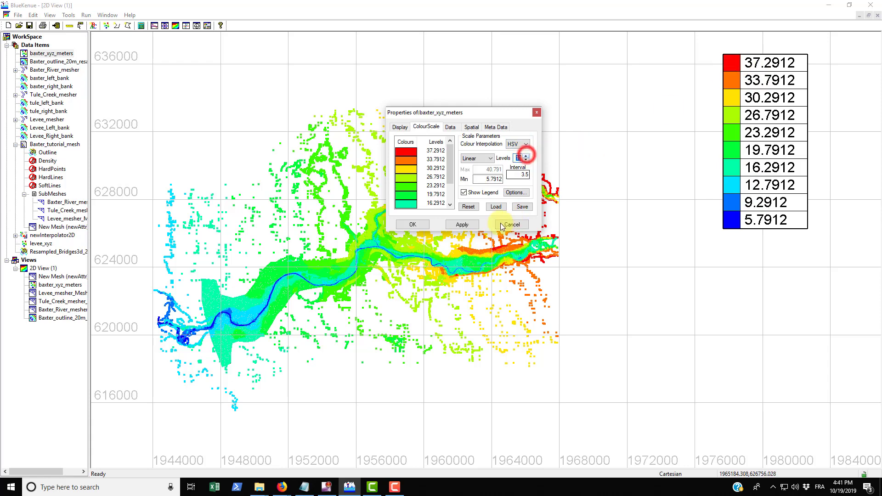
{"action": "left_click", "coordinate": [463, 224]}
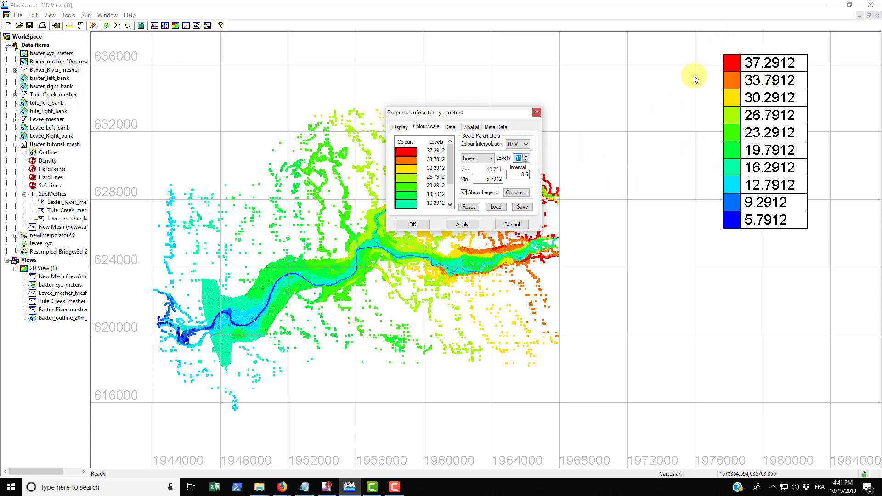
{"action": "left_click", "coordinate": [463, 224]}
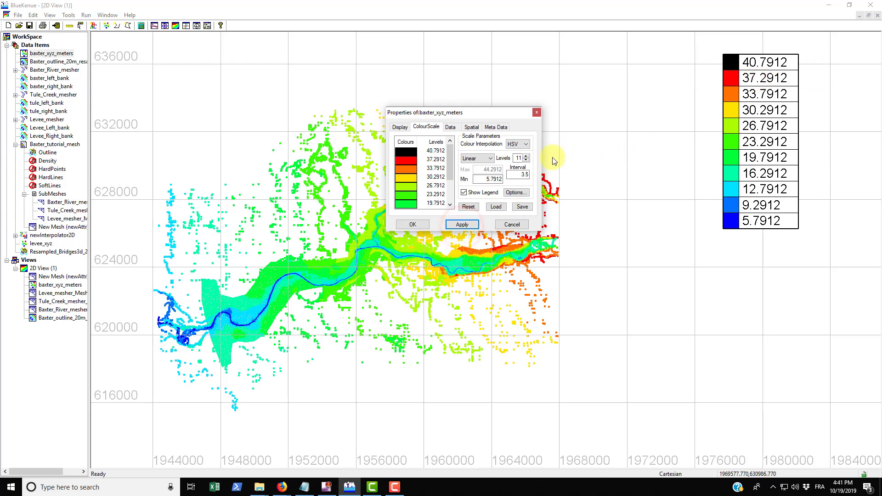
{"action": "left_click", "coordinate": [526, 156]}
{"action": "left_click", "coordinate": [476, 224]}
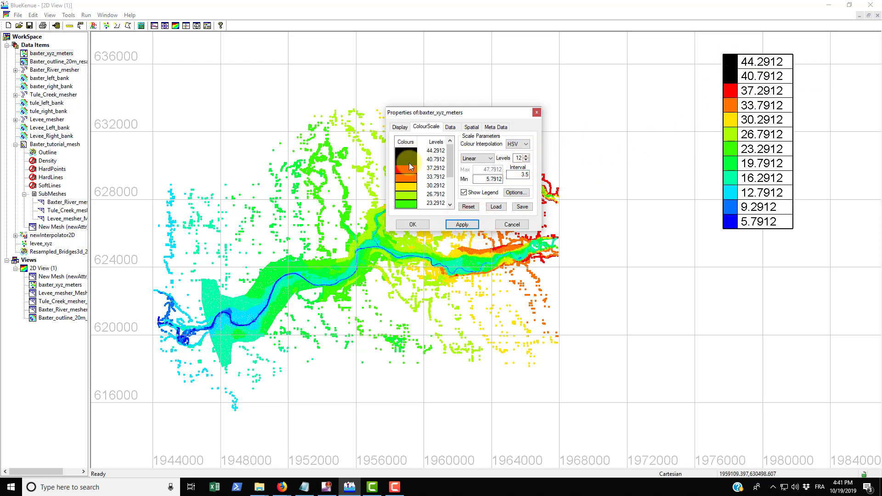
{"action": "left_click", "coordinate": [526, 160]}
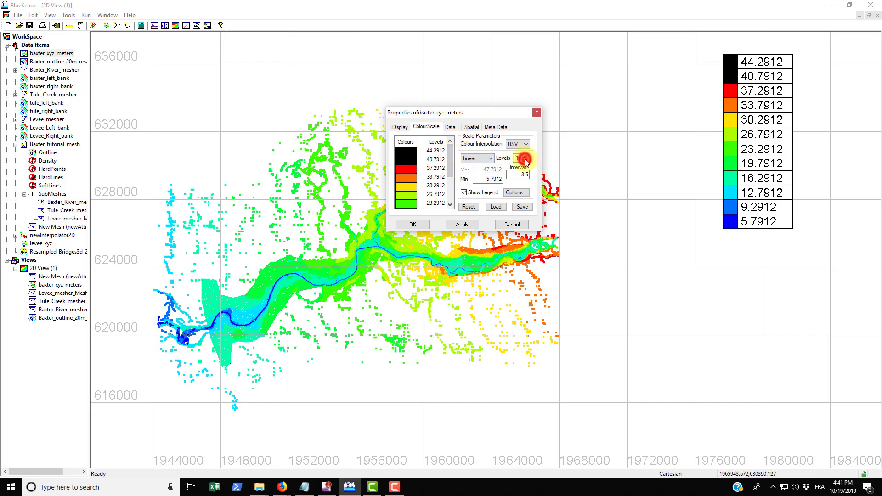
{"action": "left_click", "coordinate": [526, 160]}
{"action": "left_click", "coordinate": [461, 225]}
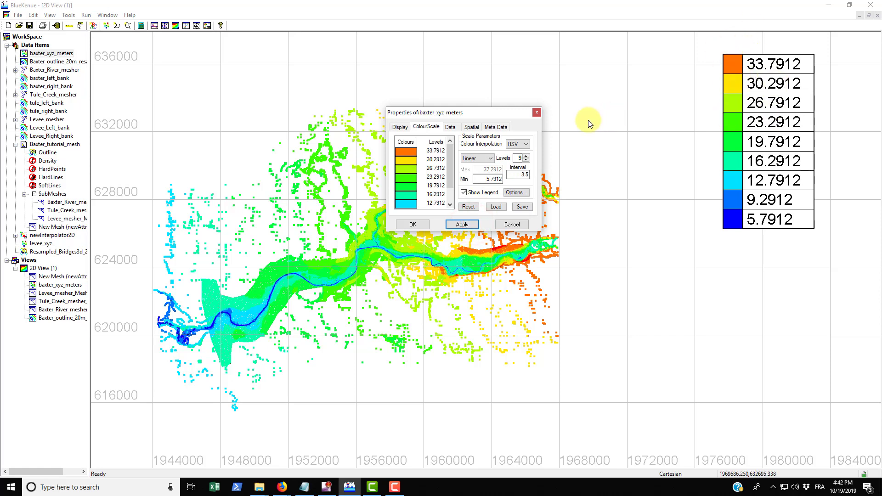
{"action": "left_click", "coordinate": [526, 156]}
{"action": "left_click", "coordinate": [461, 224]}
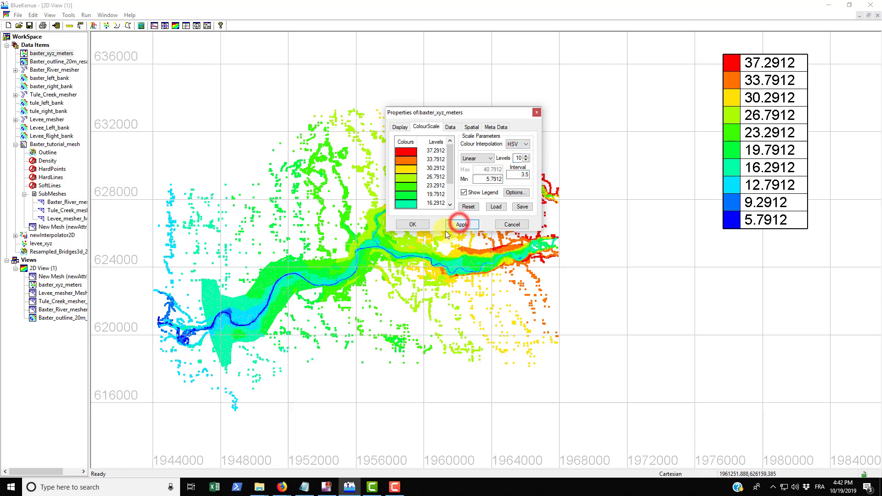
{"action": "left_click_drag", "start_coordinate": [456, 116], "coordinate": [401, 114]}
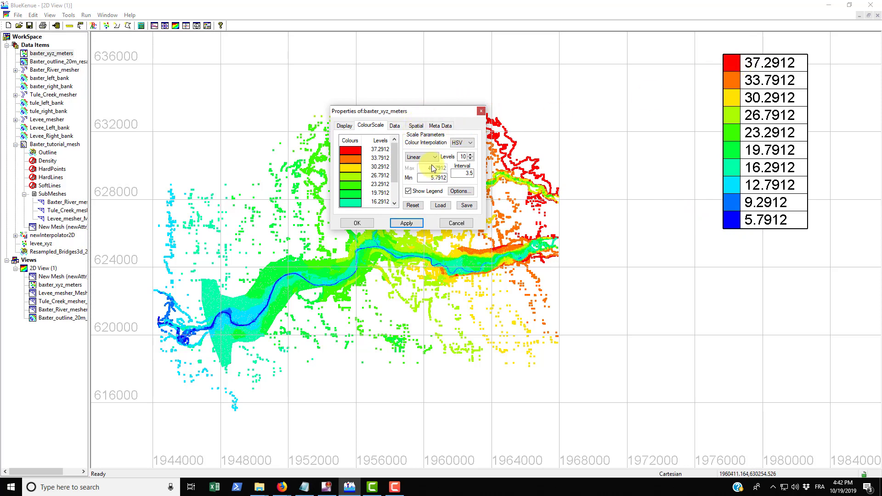
Set the point cloud's colour scale minimum to 5, apply it, and toggle Show Legend
{"action": "left_click", "coordinate": [445, 177]}
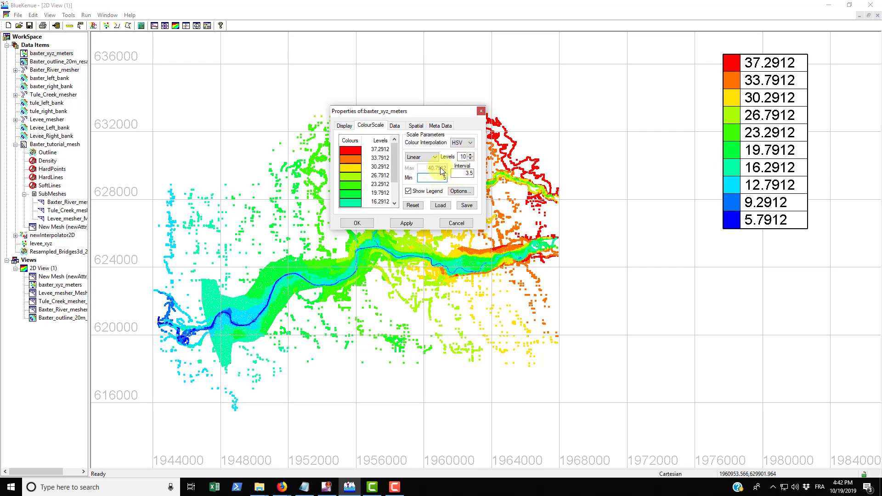
{"action": "type", "text": "5"}
{"action": "left_click", "coordinate": [417, 224]}
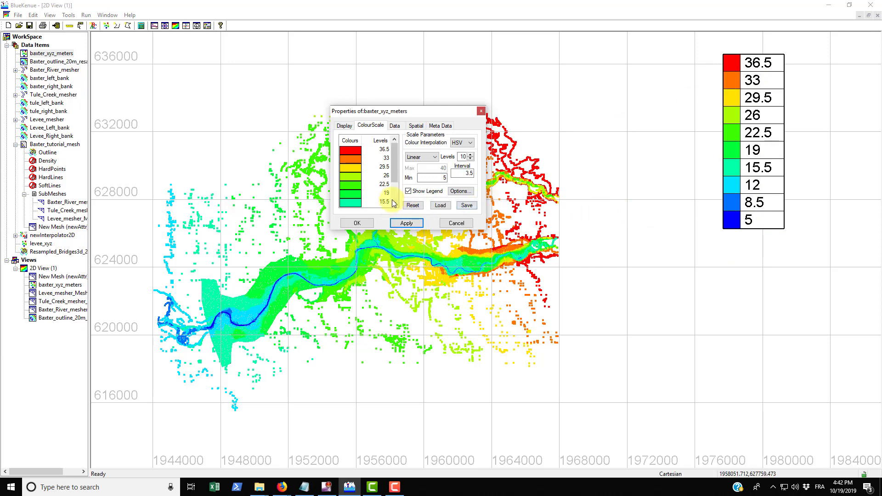
{"action": "left_click", "coordinate": [409, 191]}
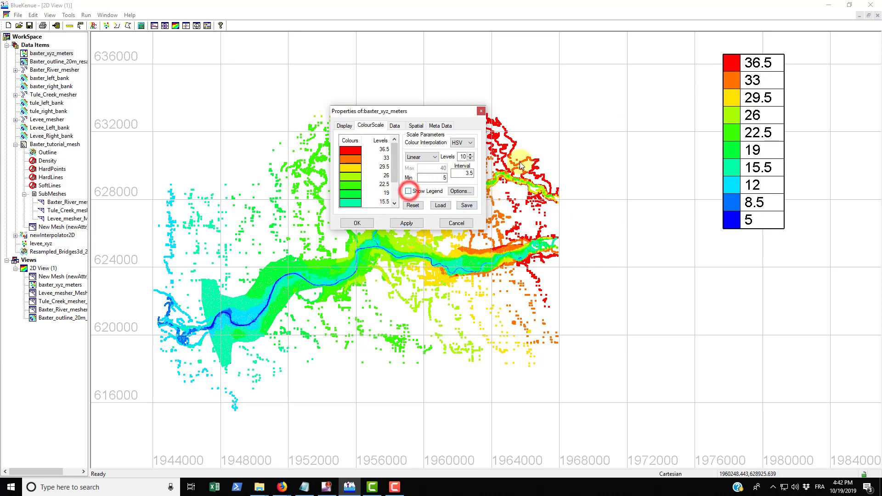
{"action": "left_click", "coordinate": [409, 192]}
{"action": "left_click", "coordinate": [409, 192]}
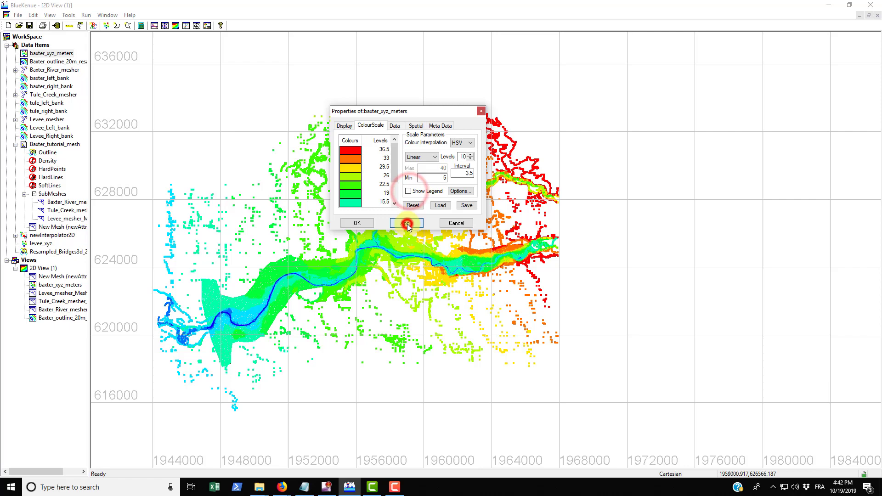
{"action": "left_click", "coordinate": [409, 191]}
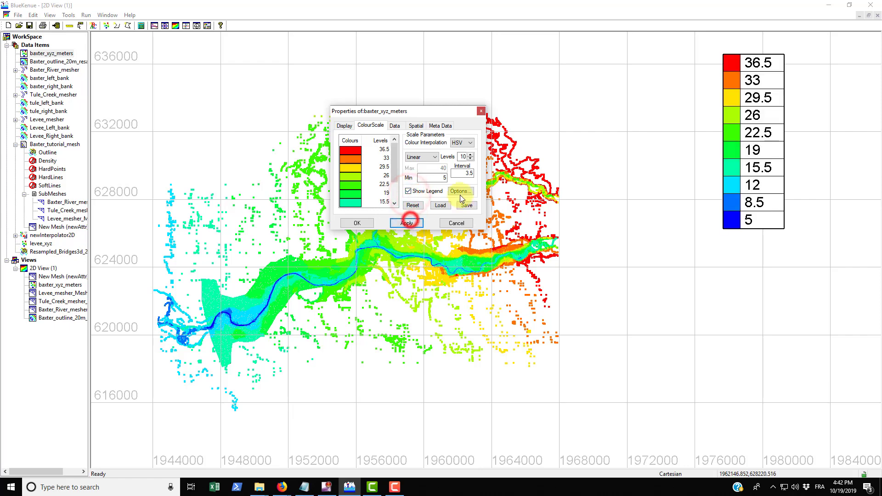
Give the point cloud's legend the title 'Bed Elevation (m)'
{"action": "left_click", "coordinate": [460, 191]}
{"action": "left_click_drag", "start_coordinate": [423, 88], "coordinate": [548, 179]}
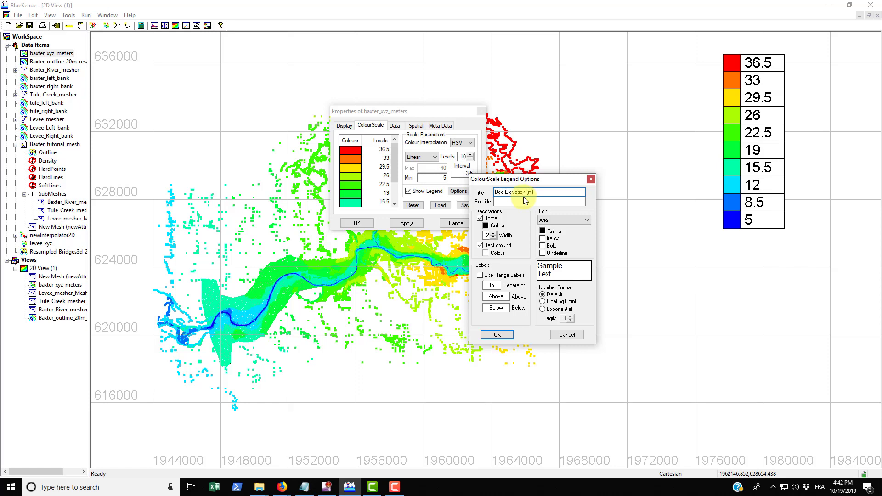
{"action": "left_click", "coordinate": [499, 333]}
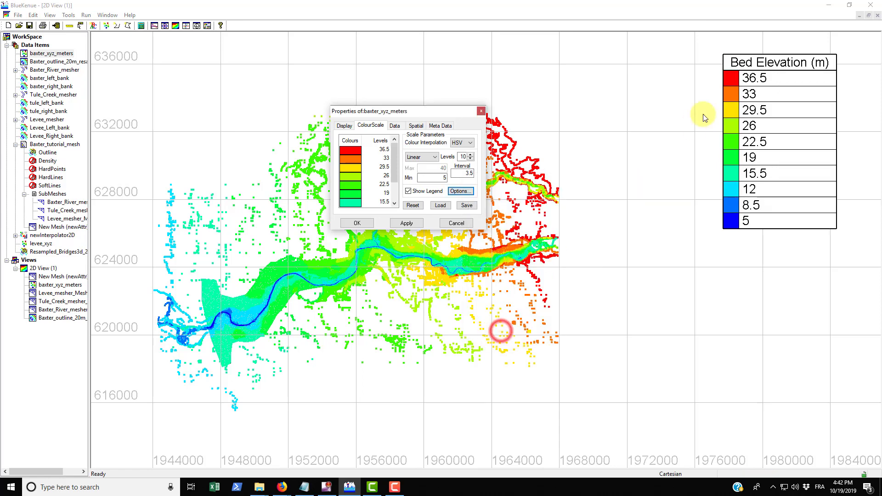
Show legend labels as floating point with one decimal place and apply the colour scale
{"action": "left_click", "coordinate": [458, 189]}
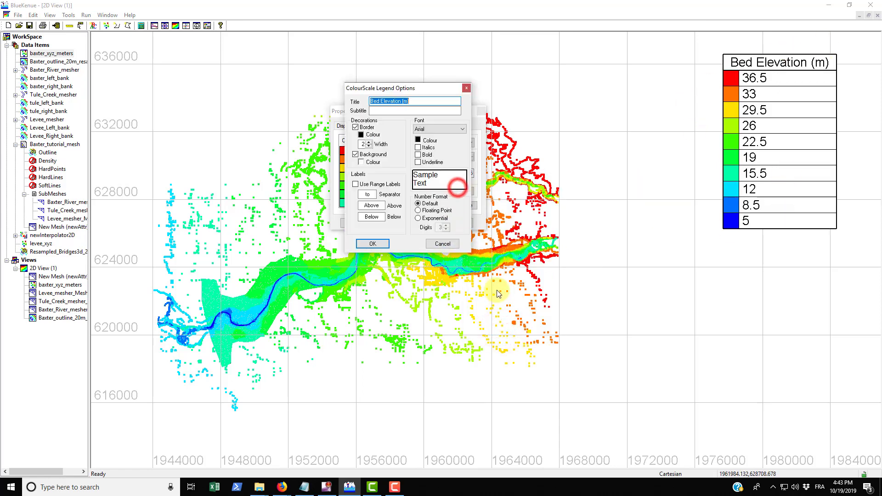
{"action": "left_click", "coordinate": [418, 210]}
{"action": "left_click", "coordinate": [445, 229]}
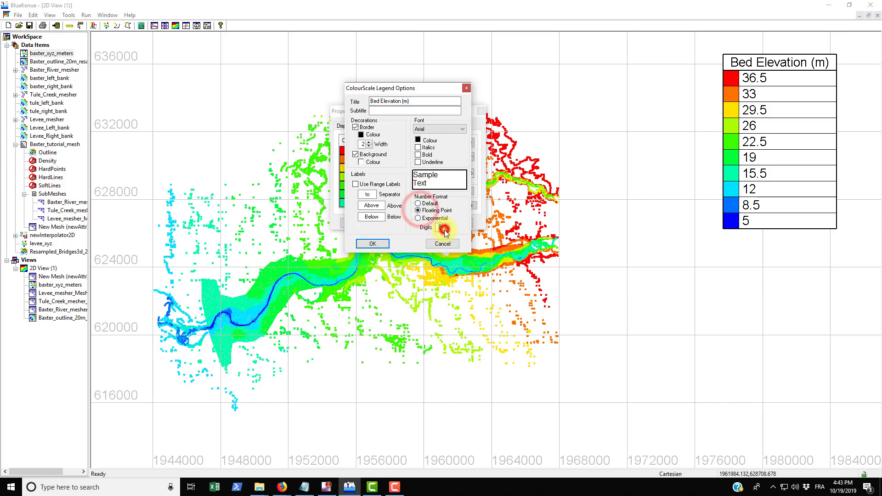
{"action": "left_click", "coordinate": [379, 245]}
{"action": "left_click", "coordinate": [461, 191]}
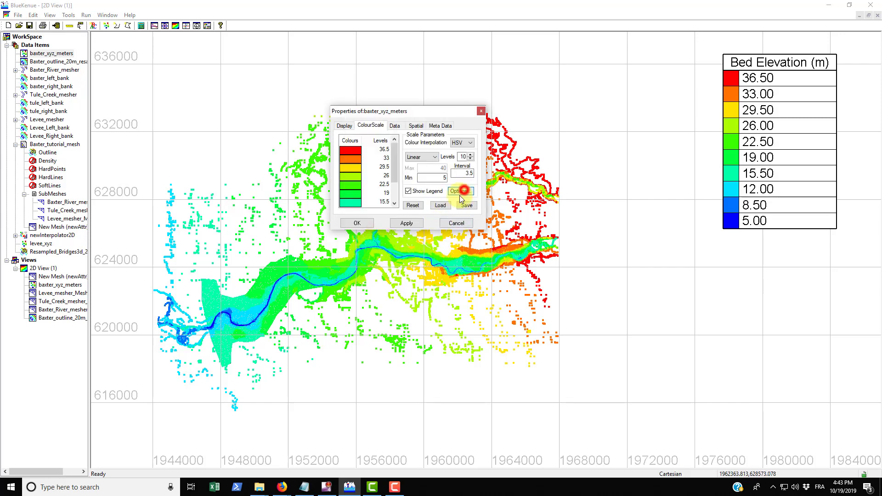
{"action": "left_click", "coordinate": [446, 229]}
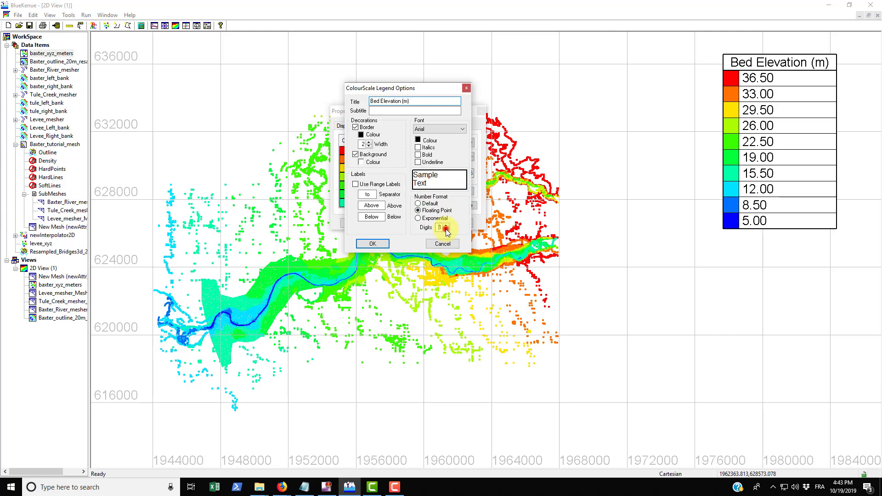
{"action": "left_click", "coordinate": [383, 246]}
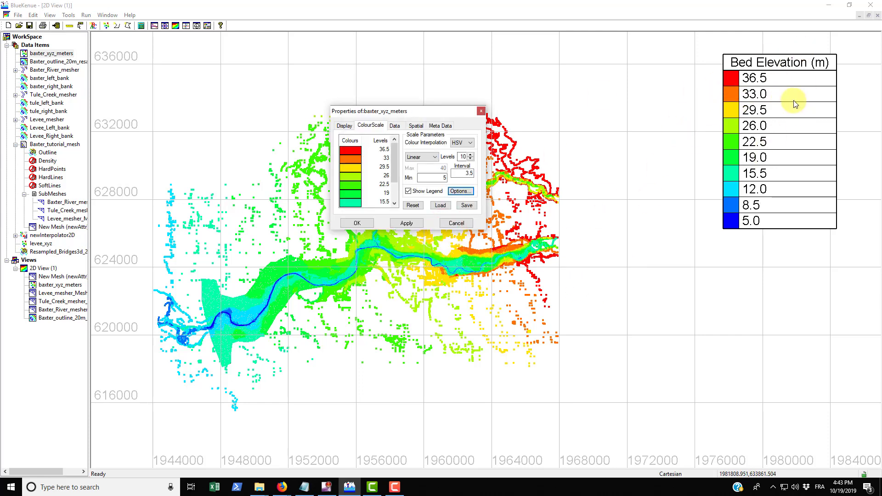
{"action": "left_click", "coordinate": [416, 224]}
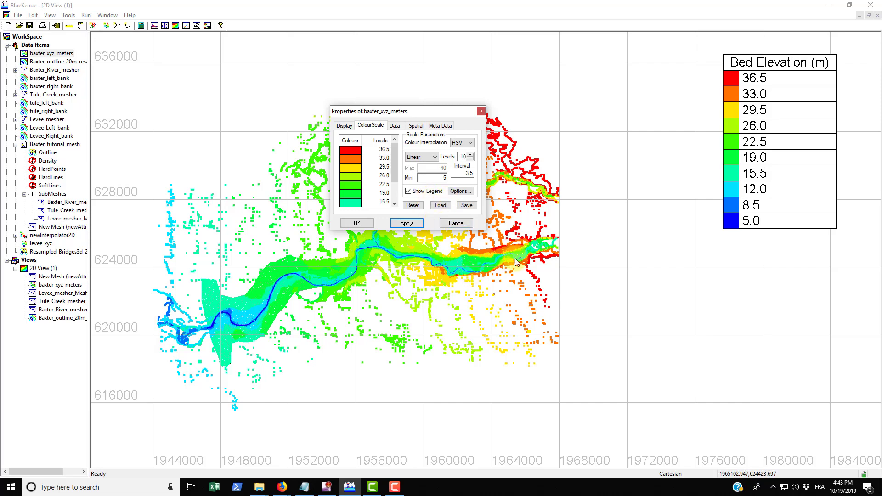
Close the point cloud properties and zoom in on the river mesh to inspect its colouring
{"action": "left_click", "coordinate": [468, 226]}
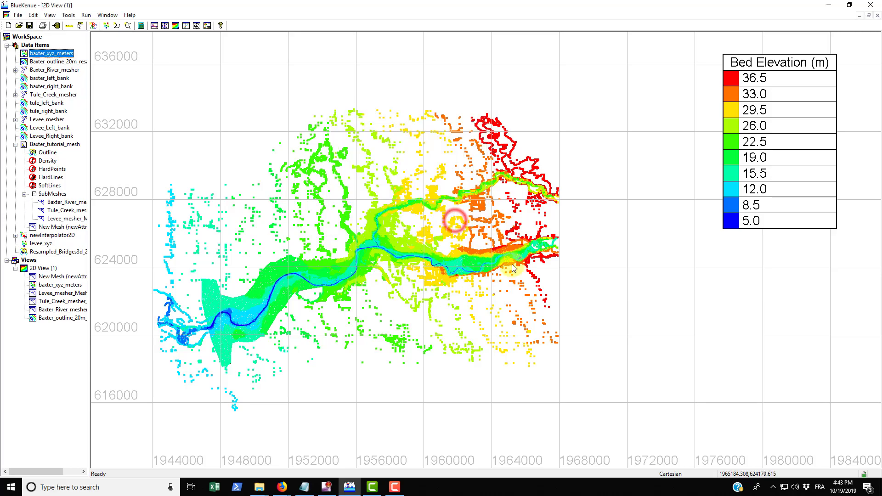
{"action": "scroll", "coordinate": [512, 264], "scroll_direction": "up", "scroll_amount": 2}
{"action": "scroll", "coordinate": [512, 264], "scroll_direction": "up", "scroll_amount": 1}
{"action": "scroll", "coordinate": [544, 263], "scroll_direction": "up", "scroll_amount": 1}
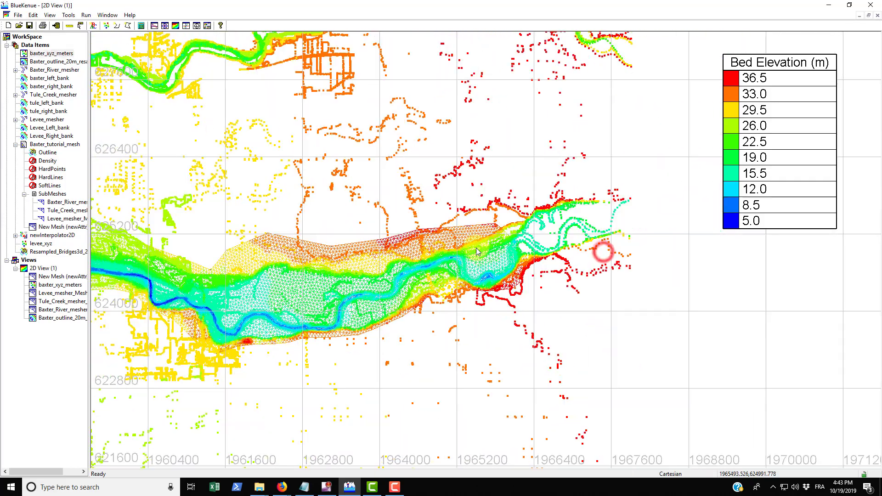
{"action": "scroll", "coordinate": [476, 252], "scroll_direction": "down", "scroll_amount": 2}
{"action": "scroll", "coordinate": [478, 257], "scroll_direction": "down", "scroll_amount": 1}
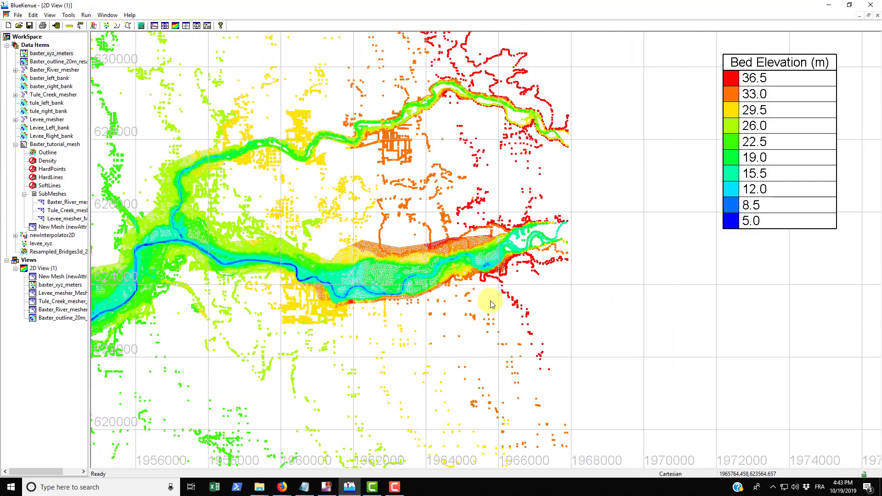
{"action": "left_click", "coordinate": [385, 270]}
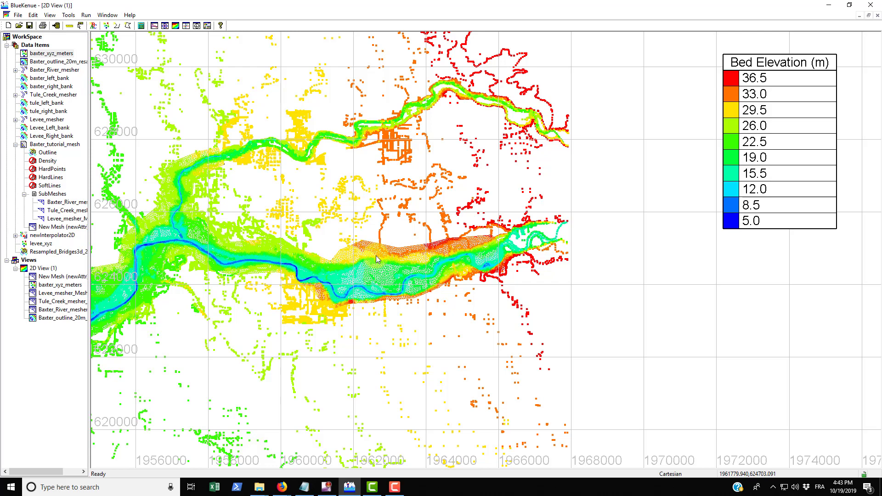
{"action": "left_click", "coordinate": [504, 313]}
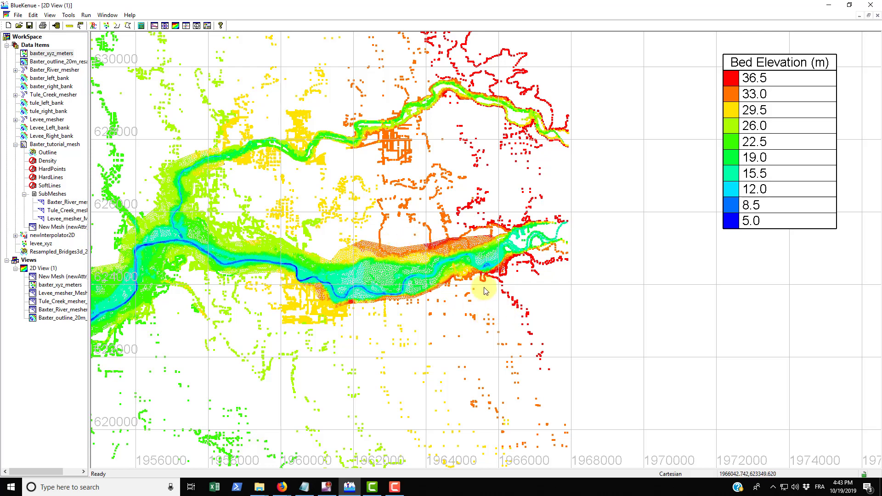
{"action": "scroll", "coordinate": [400, 297], "scroll_direction": "up", "scroll_amount": 1}
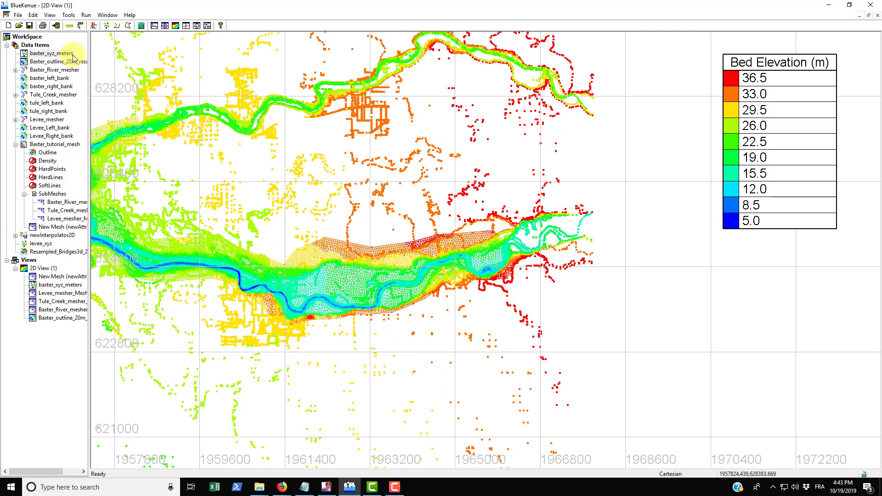
Reopen the baxter_xyz_meters properties at the ColourScale settings
{"action": "right_click", "coordinate": [51, 53]}
{"action": "left_click", "coordinate": [79, 117]}
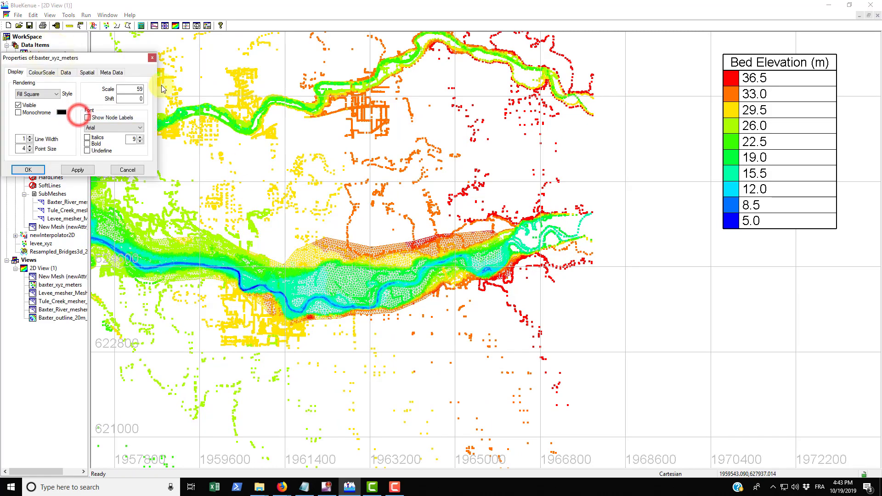
{"action": "left_click_drag", "start_coordinate": [129, 62], "coordinate": [689, 197]}
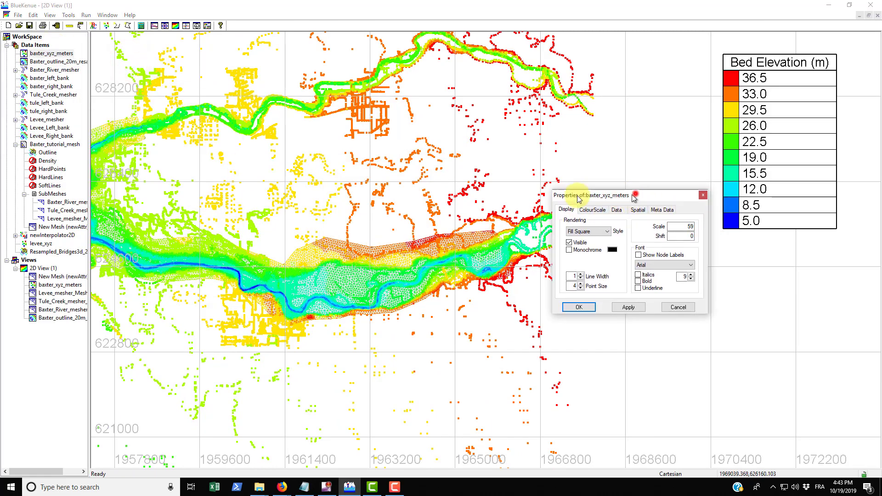
{"action": "left_click_drag", "start_coordinate": [636, 193], "coordinate": [465, 194]}
{"action": "left_click", "coordinate": [436, 208]}
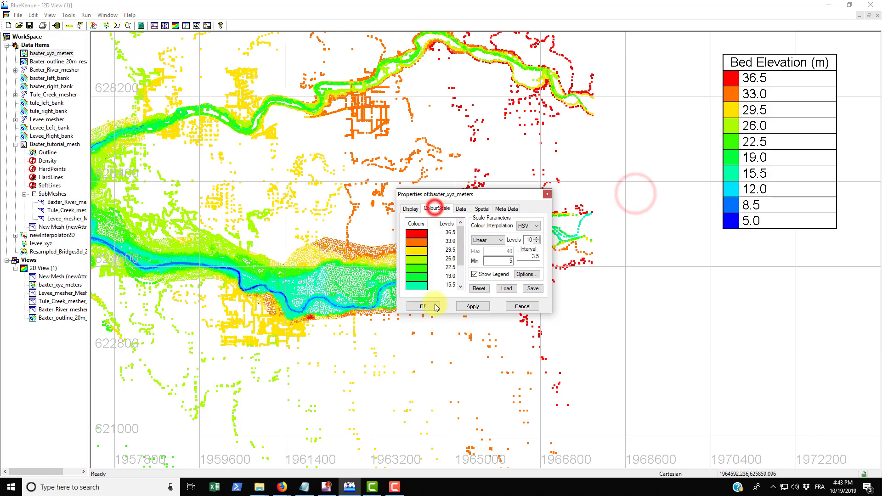
Save the colour scale over bathyScale.cs1, confirm the replacement, and close properties
{"action": "left_click", "coordinate": [532, 288]}
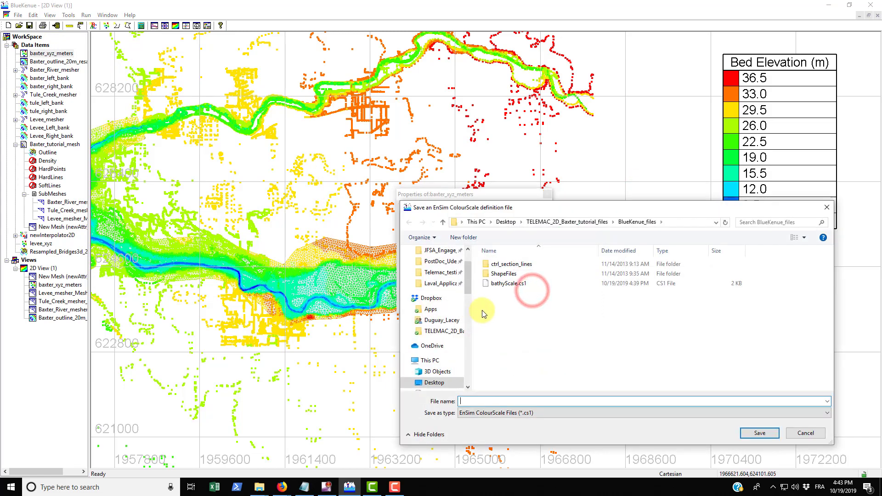
{"action": "left_click", "coordinate": [504, 284]}
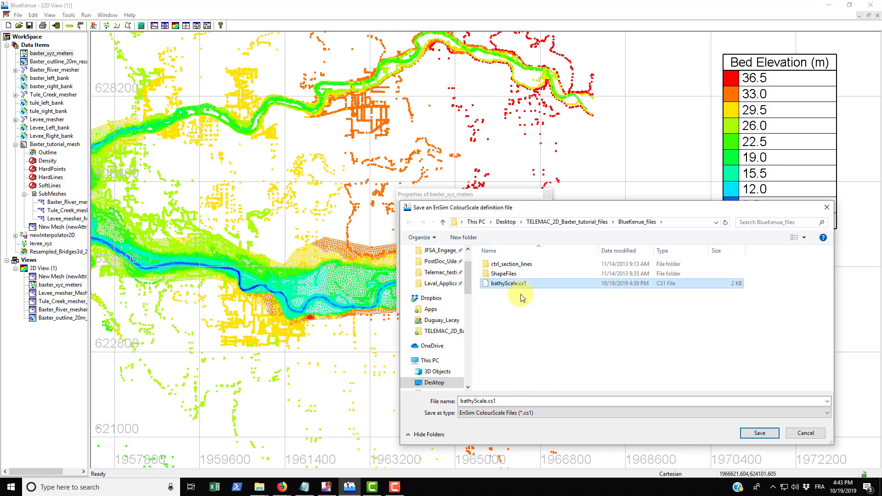
{"action": "left_click", "coordinate": [759, 434]}
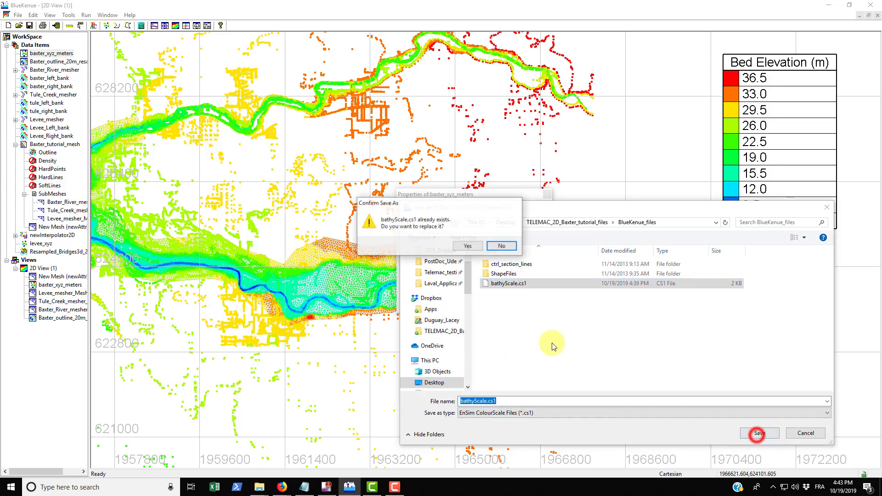
{"action": "left_click", "coordinate": [469, 247]}
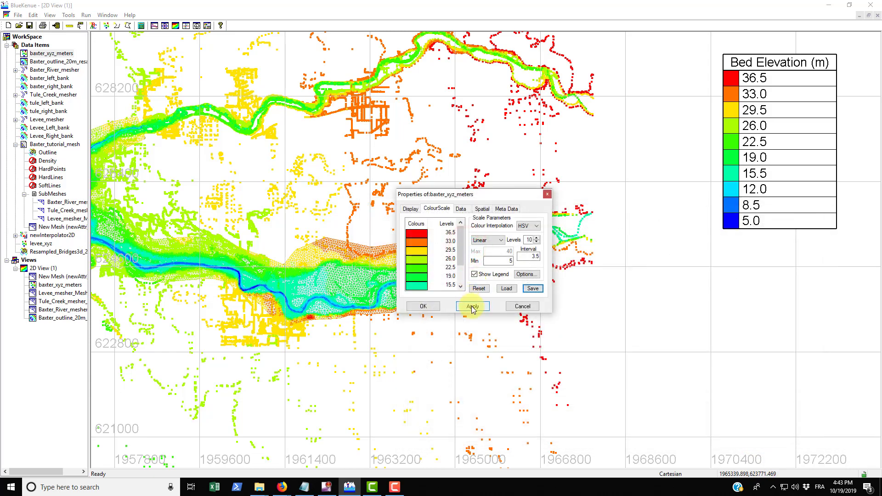
{"action": "left_click", "coordinate": [421, 306]}
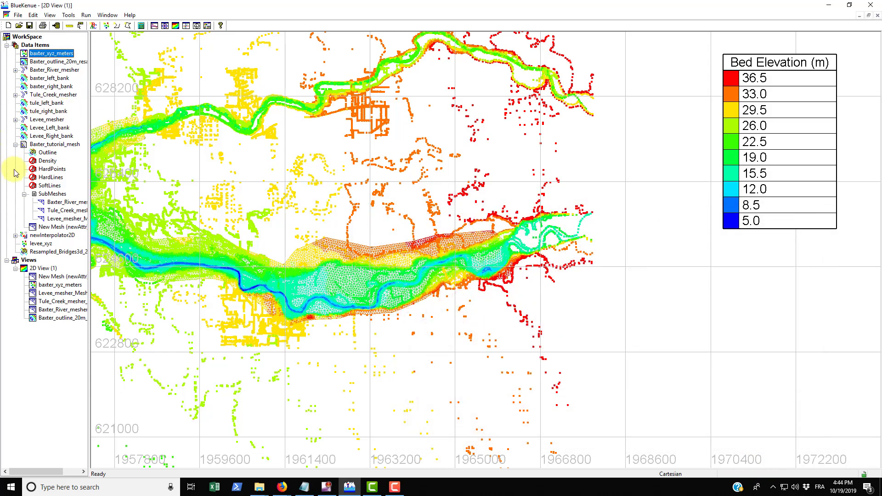
Open the New Mesh layer's properties at its ColourScale settings
{"action": "left_click", "coordinate": [46, 276]}
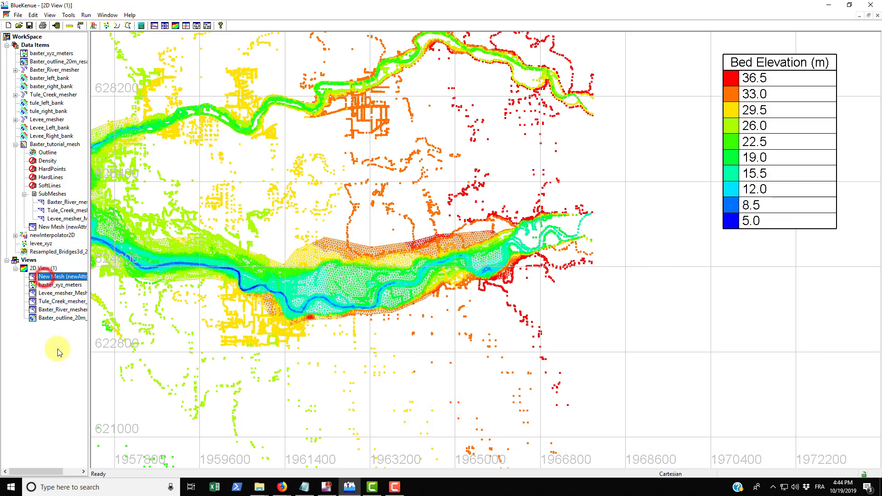
{"action": "right_click", "coordinate": [75, 277]}
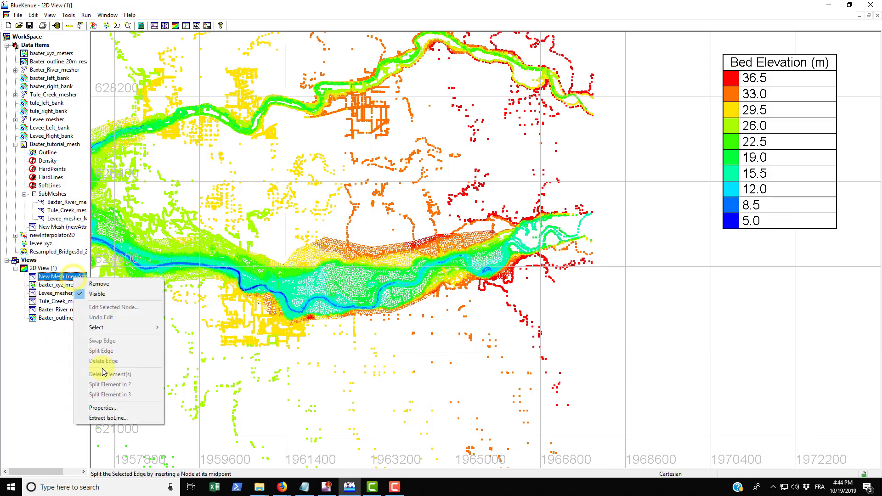
{"action": "left_click", "coordinate": [104, 408]}
{"action": "left_click_drag", "start_coordinate": [103, 395], "coordinate": [407, 195]}
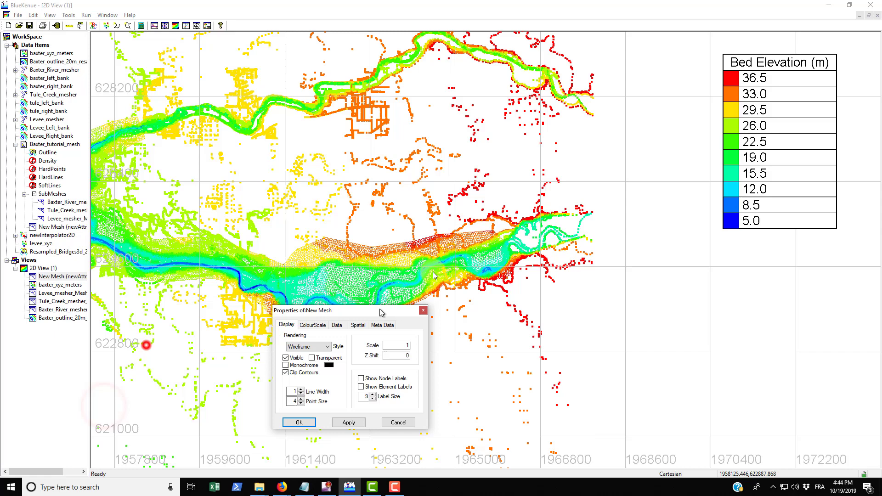
{"action": "left_click", "coordinate": [384, 204]}
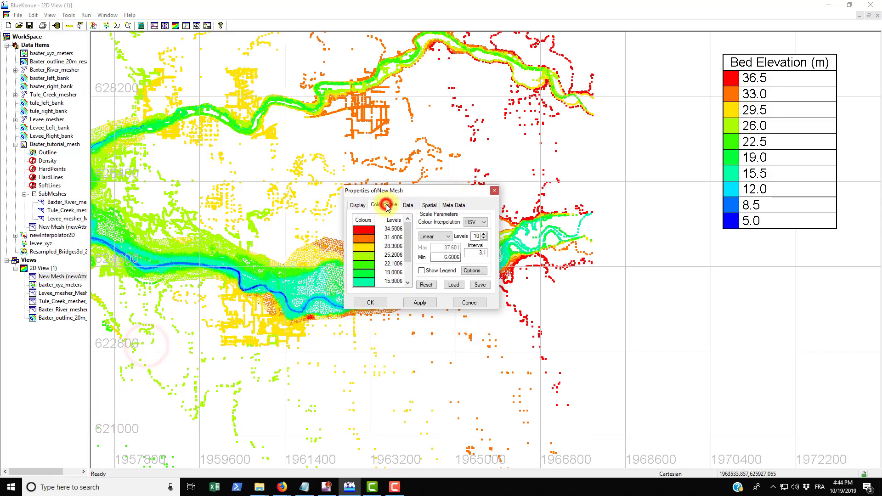
Load bathyScale.cs1 into the New Mesh colour scale, apply it, and close properties
{"action": "left_click", "coordinate": [455, 285]}
{"action": "left_click", "coordinate": [509, 281]}
{"action": "double_click", "coordinate": [509, 281]}
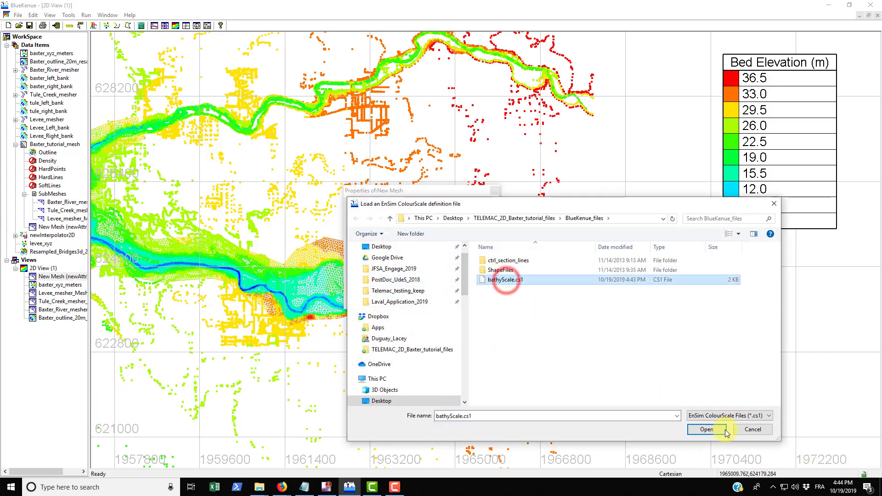
{"action": "left_click", "coordinate": [420, 303]}
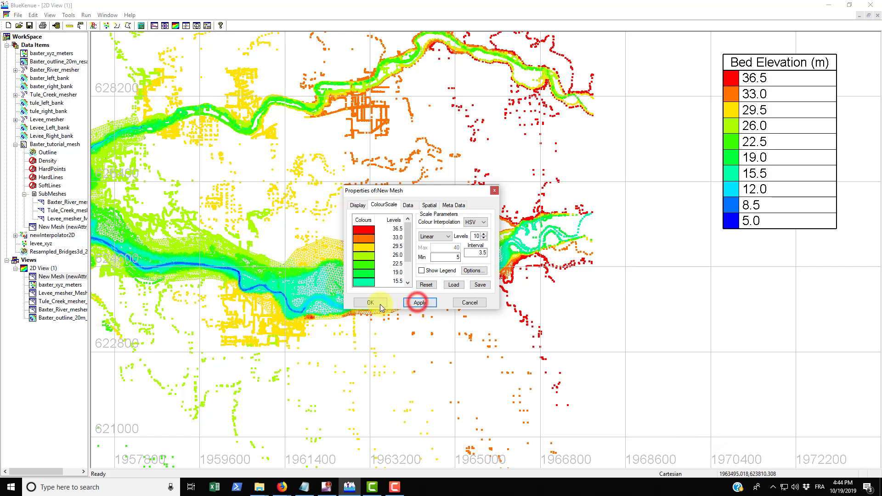
{"action": "left_click", "coordinate": [377, 303]}
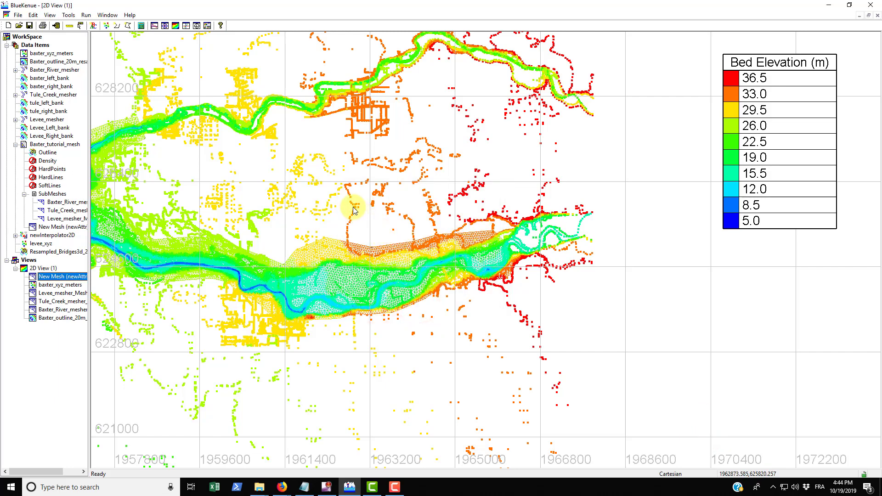
{"action": "left_click", "coordinate": [38, 244]}
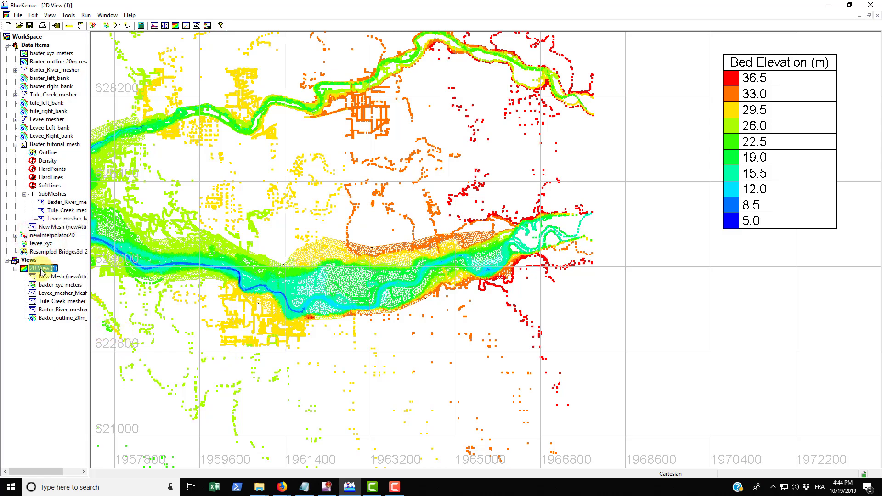
Add levee_xyz to the 2D view and open its ColourScale properties
{"action": "mouse_move", "coordinate": [45, 246]}
{"action": "left_mouse_down"}
{"action": "mouse_move", "coordinate": [164, 322]}
{"action": "mouse_move", "coordinate": [360, 316]}
{"action": "left_mouse_up"}
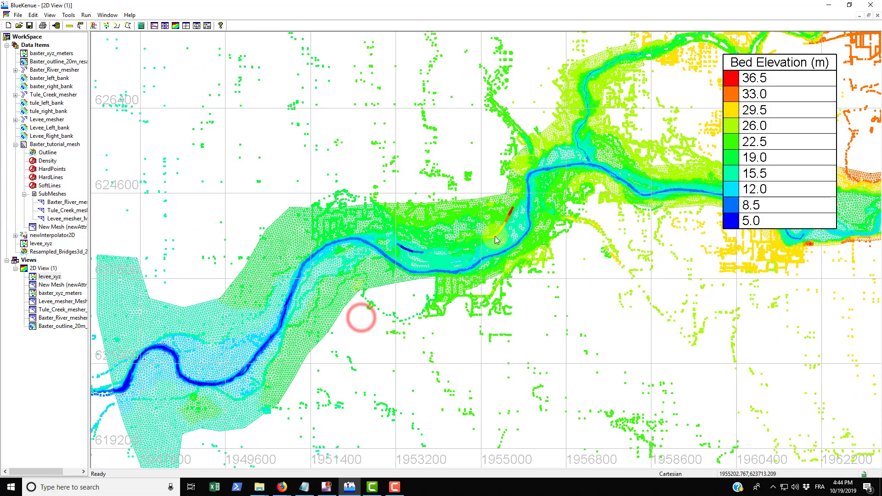
{"action": "scroll", "coordinate": [510, 225], "scroll_direction": "up", "scroll_amount": 2}
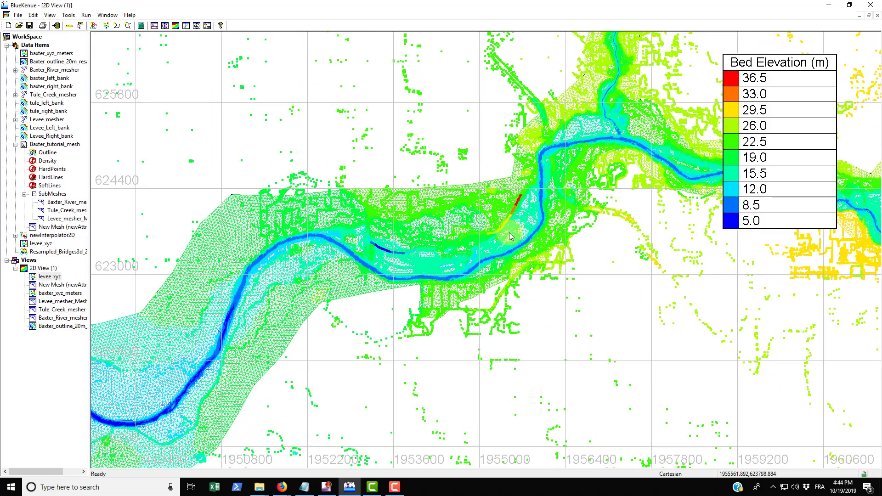
{"action": "right_click", "coordinate": [46, 280]}
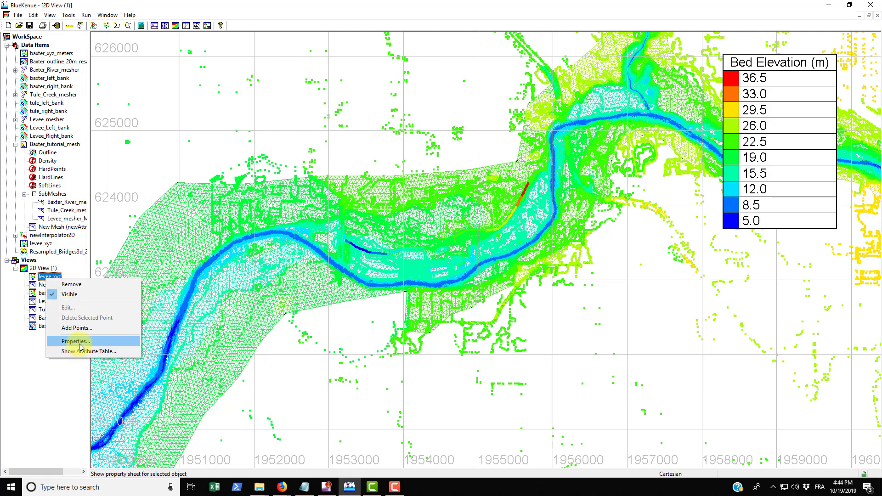
{"action": "left_click", "coordinate": [78, 342]}
{"action": "left_click_drag", "start_coordinate": [88, 286], "coordinate": [385, 205]}
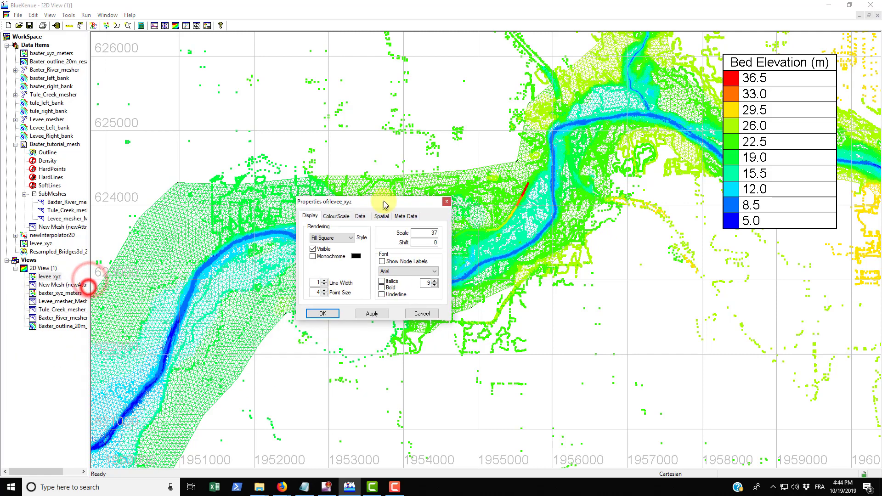
{"action": "left_click", "coordinate": [336, 216]}
Load bathyScale.cs1 into the levee's colour scale, apply it, and close properties
{"action": "left_click", "coordinate": [408, 294]}
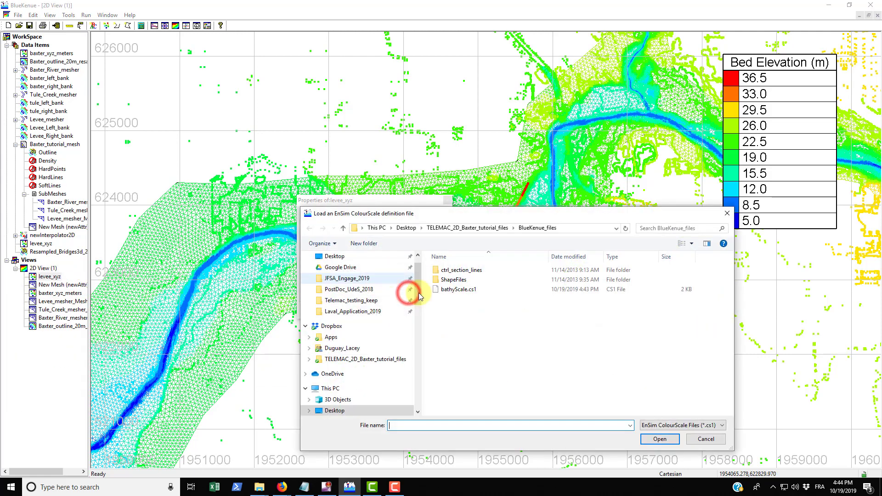
{"action": "left_click", "coordinate": [448, 290]}
{"action": "left_click", "coordinate": [664, 439]}
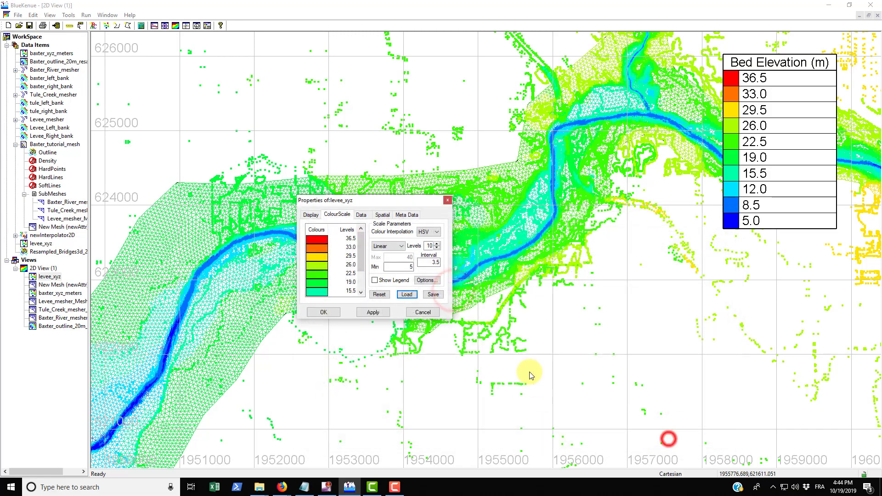
{"action": "left_click", "coordinate": [380, 313]}
{"action": "left_click", "coordinate": [324, 312]}
{"action": "left_click_drag", "start_coordinate": [666, 290], "coordinate": [568, 341]}
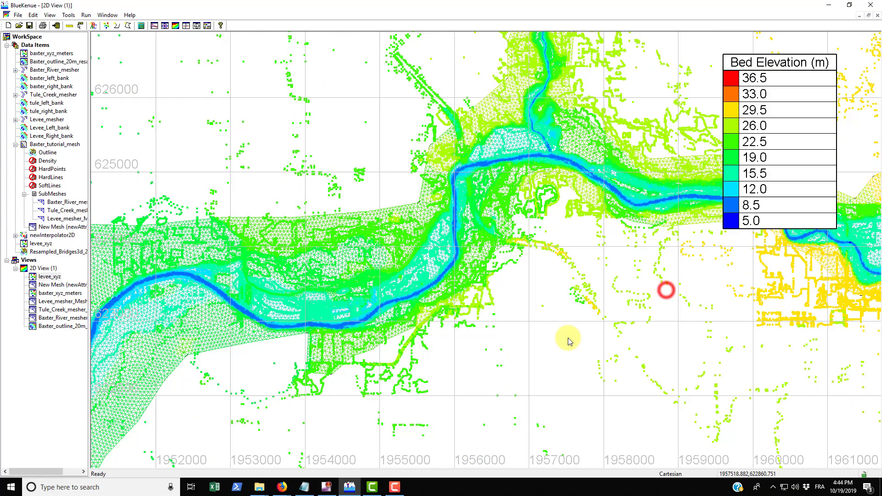
{"action": "scroll", "coordinate": [569, 341], "scroll_direction": "down", "scroll_amount": 3}
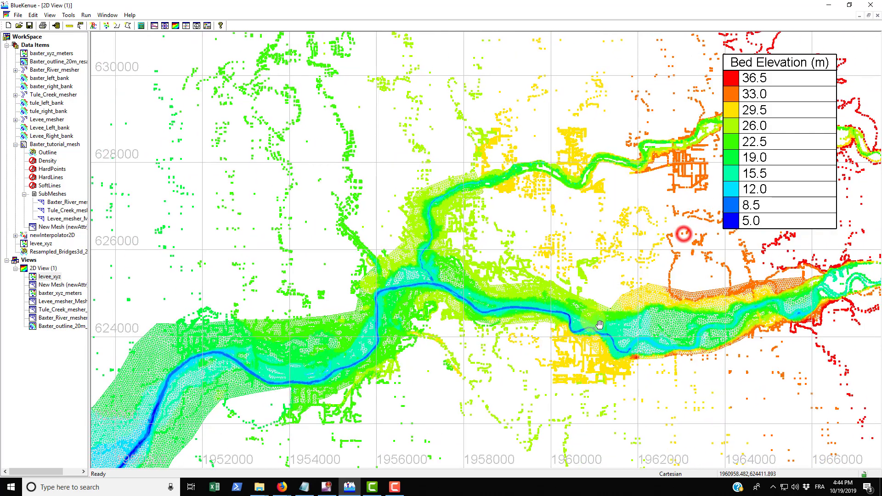
{"action": "left_click_drag", "start_coordinate": [683, 234], "coordinate": [603, 302]}
{"action": "scroll", "coordinate": [603, 302], "scroll_direction": "down", "scroll_amount": 1}
{"action": "scroll", "coordinate": [603, 301], "scroll_direction": "down", "scroll_amount": 1}
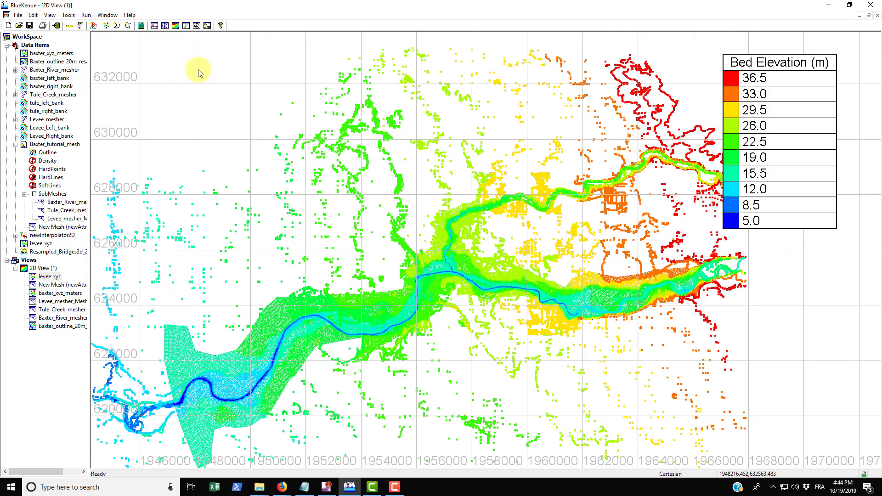
{"action": "key", "text": "alt+Tab"}
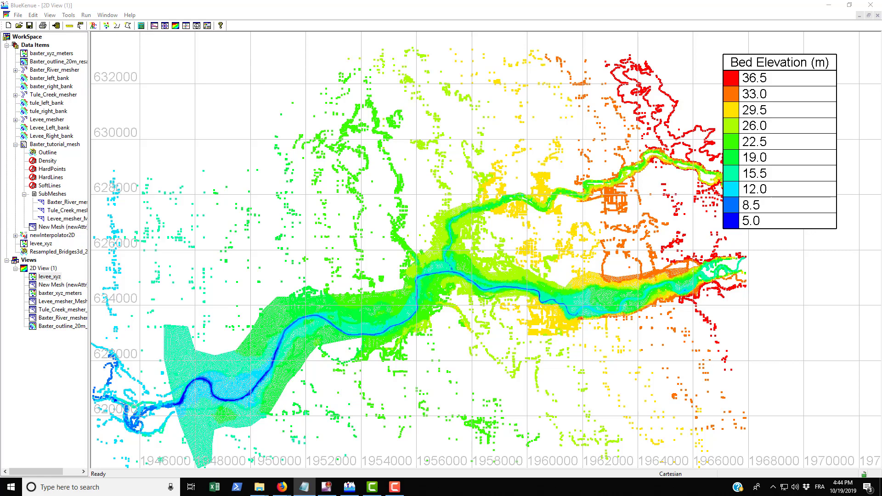
{"action": "left_click", "coordinate": [321, 389]}
{"action": "scroll", "coordinate": [430, 238], "scroll_direction": "up", "scroll_amount": 1}
{"action": "scroll", "coordinate": [493, 205], "scroll_direction": "up", "scroll_amount": 1}
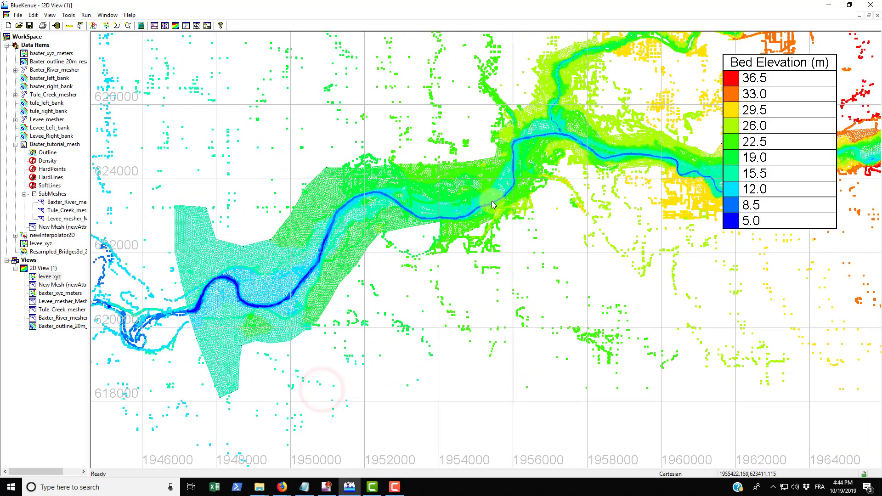
{"action": "scroll", "coordinate": [493, 205], "scroll_direction": "up", "scroll_amount": 1}
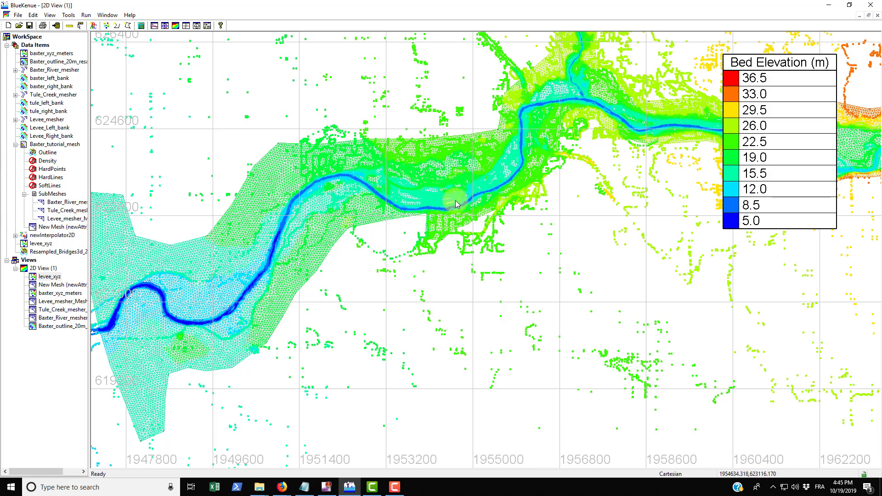
{"action": "scroll", "coordinate": [457, 203], "scroll_direction": "down", "scroll_amount": 1}
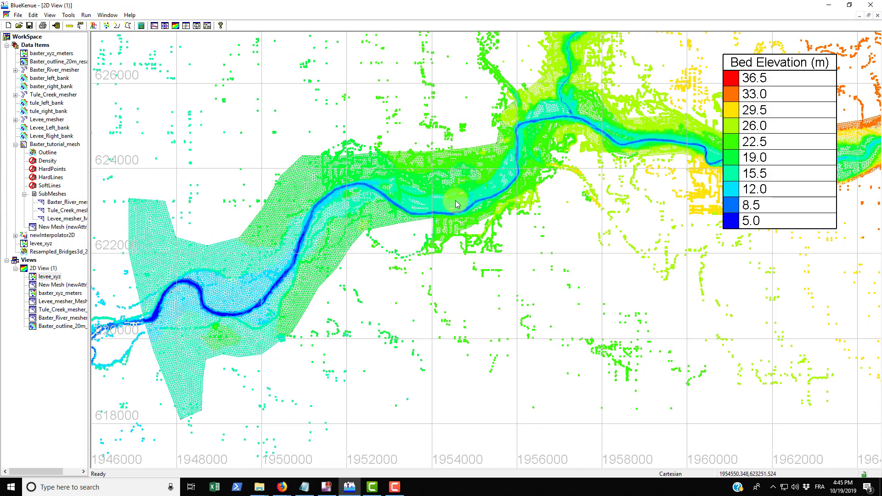